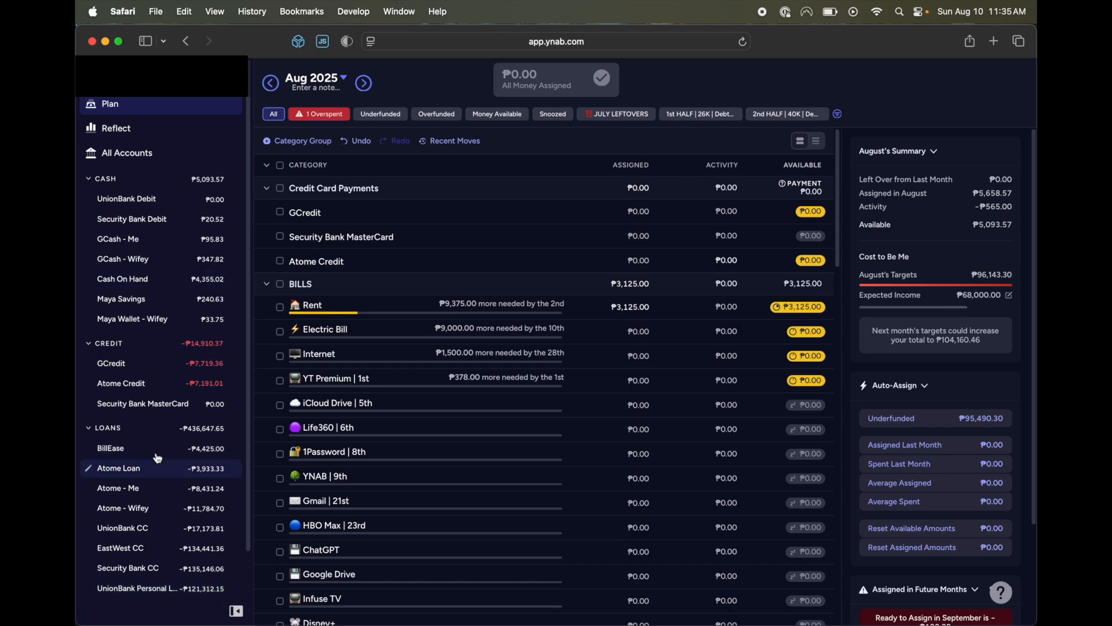
# Examine the UnionBank CC loan's payoff projection in the Loan Payoff Simulator without changing the payment.
pyautogui.click(142, 531)
pyautogui.click(856, 214)
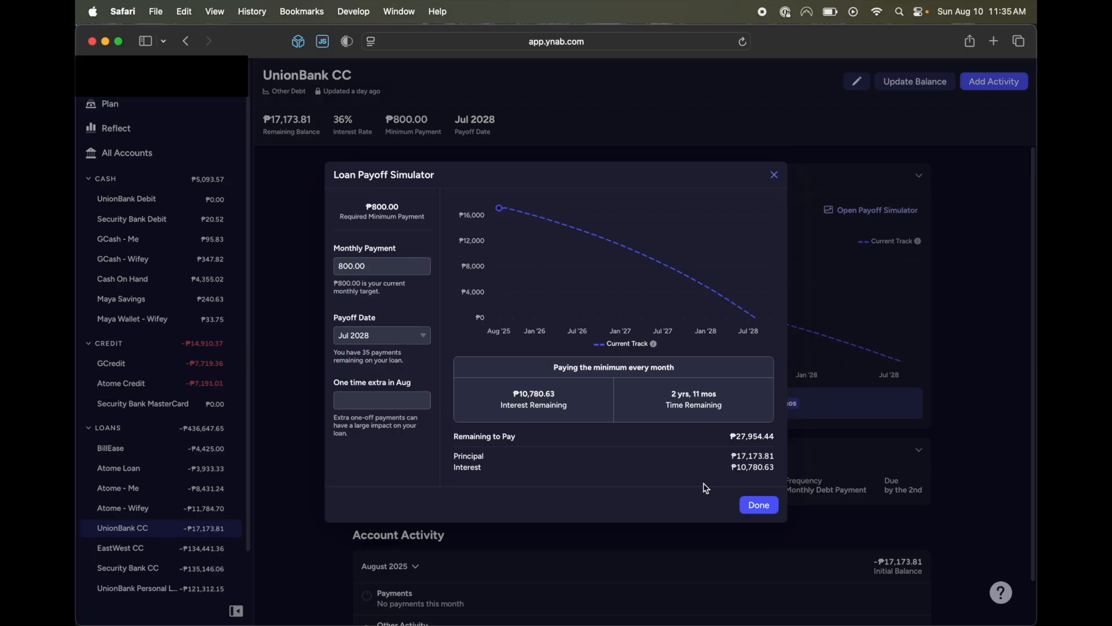
pyautogui.click(753, 506)
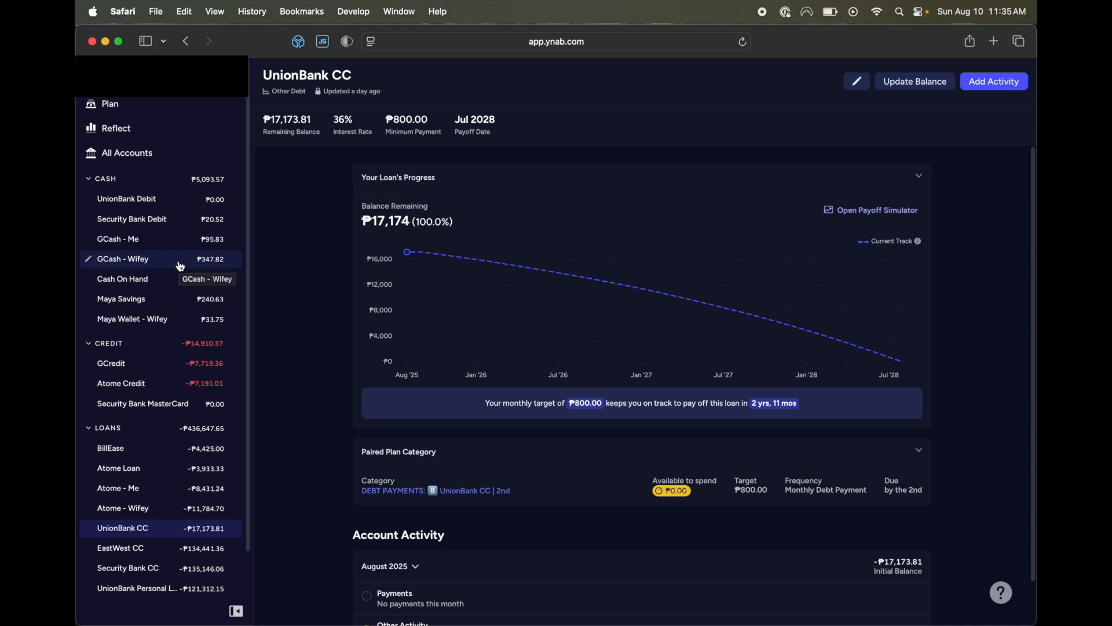
# Review the transactions in the Security Bank Debit, GCash - Me, GCash - Wifey, Cash On Hand and Maya Savings accounts.
pyautogui.click(179, 228)
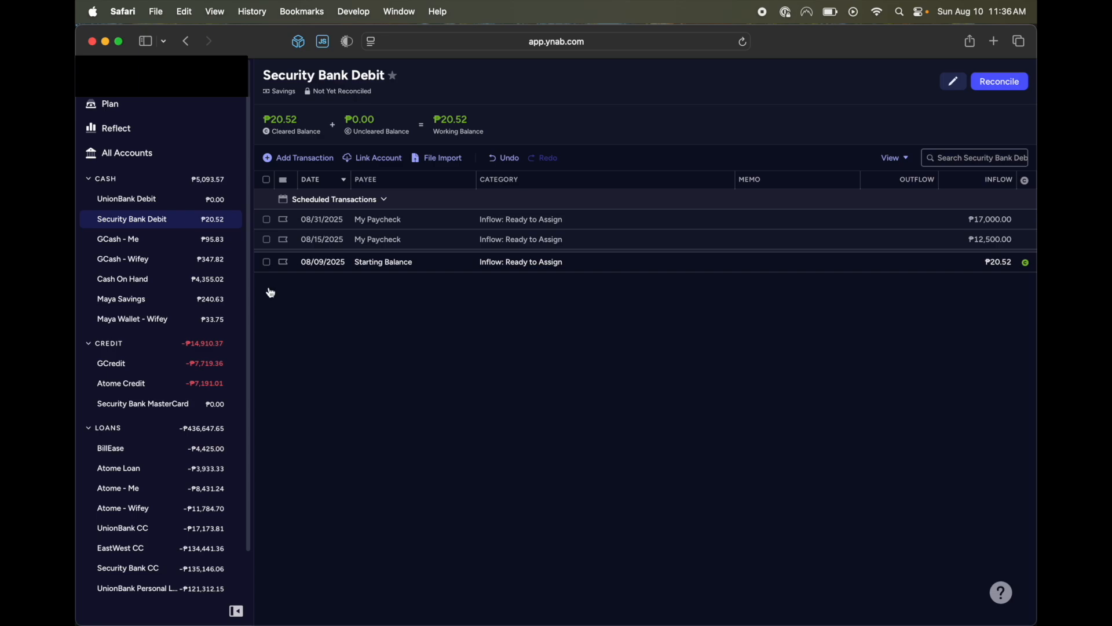
pyautogui.click(140, 251)
pyautogui.click(142, 264)
pyautogui.click(152, 243)
pyautogui.click(156, 266)
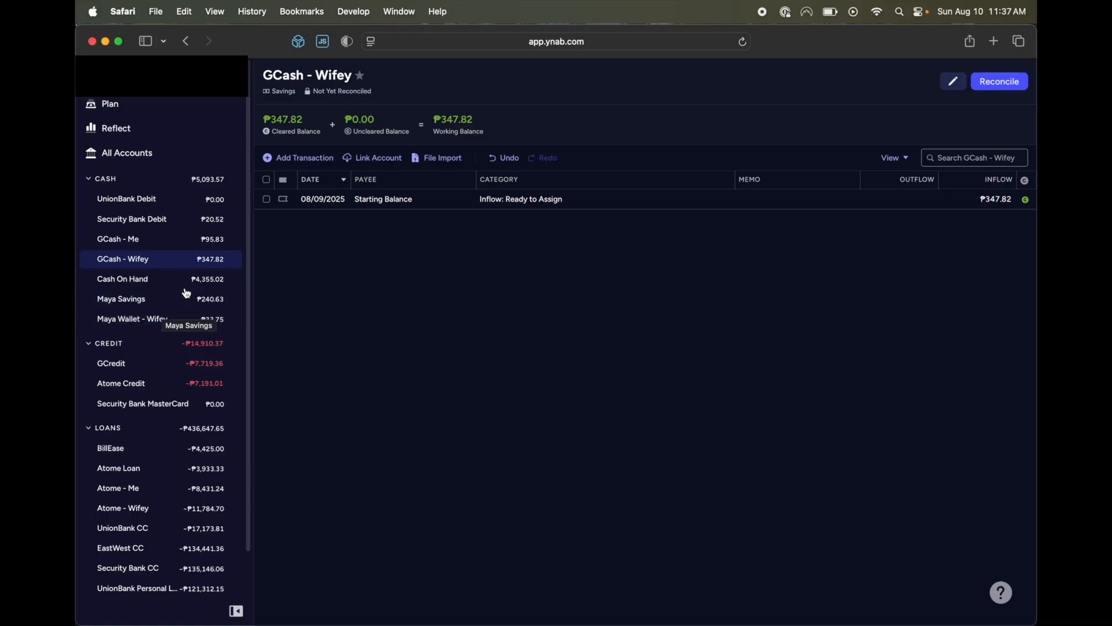
pyautogui.click(155, 280)
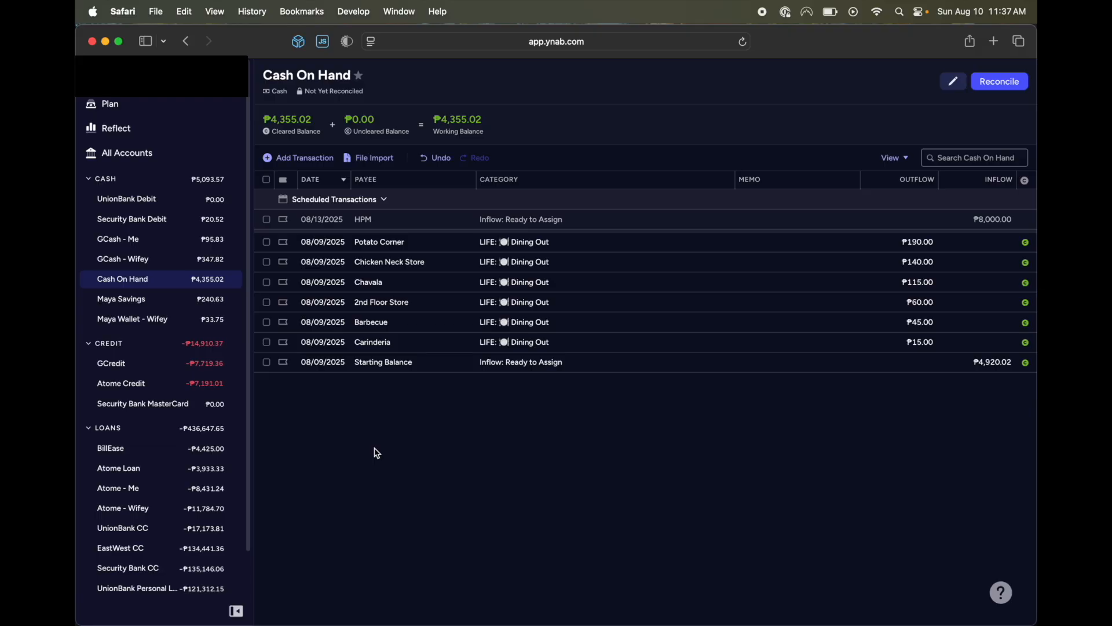
pyautogui.click(197, 304)
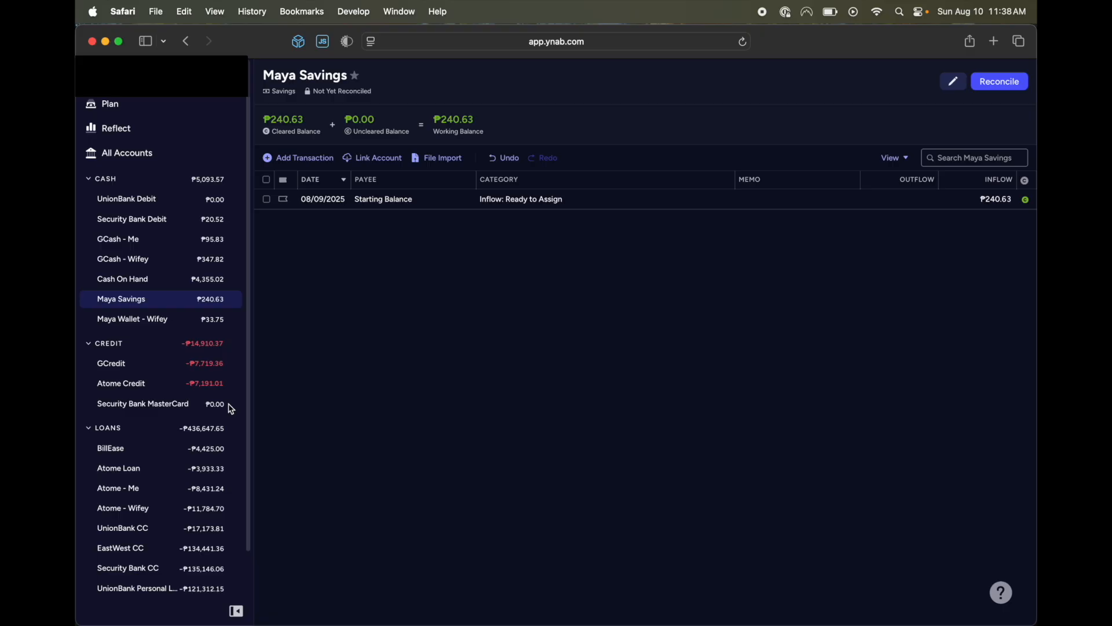
# Review the GCredit and Atome Credit transactions and the UnionBank Personal Loan's payoff details, ending on Atome Credit.
pyautogui.click(207, 371)
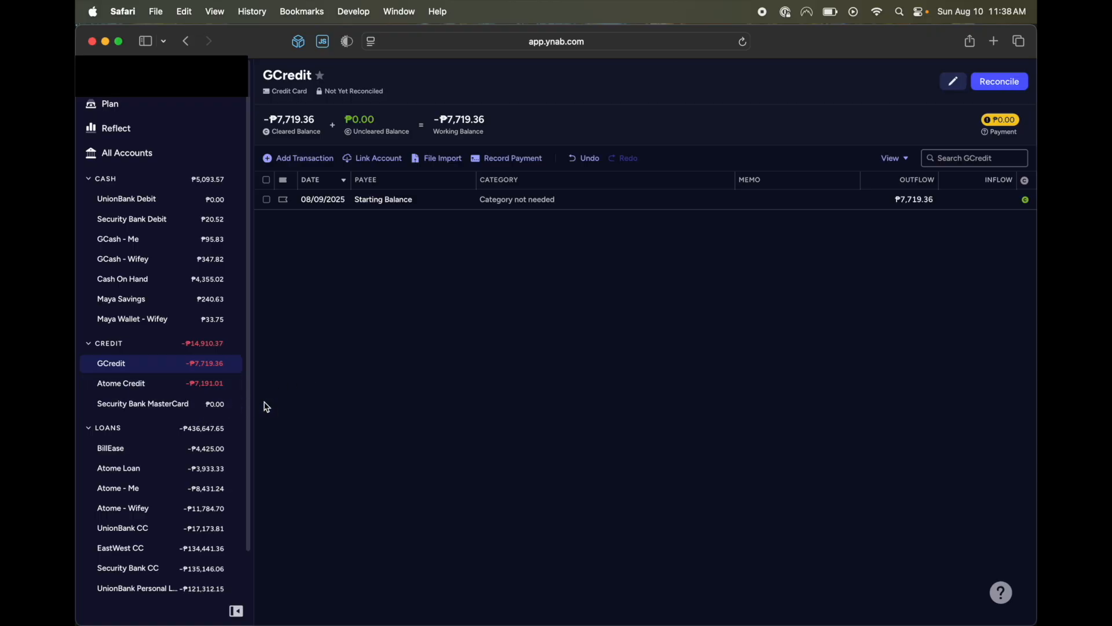
pyautogui.click(137, 390)
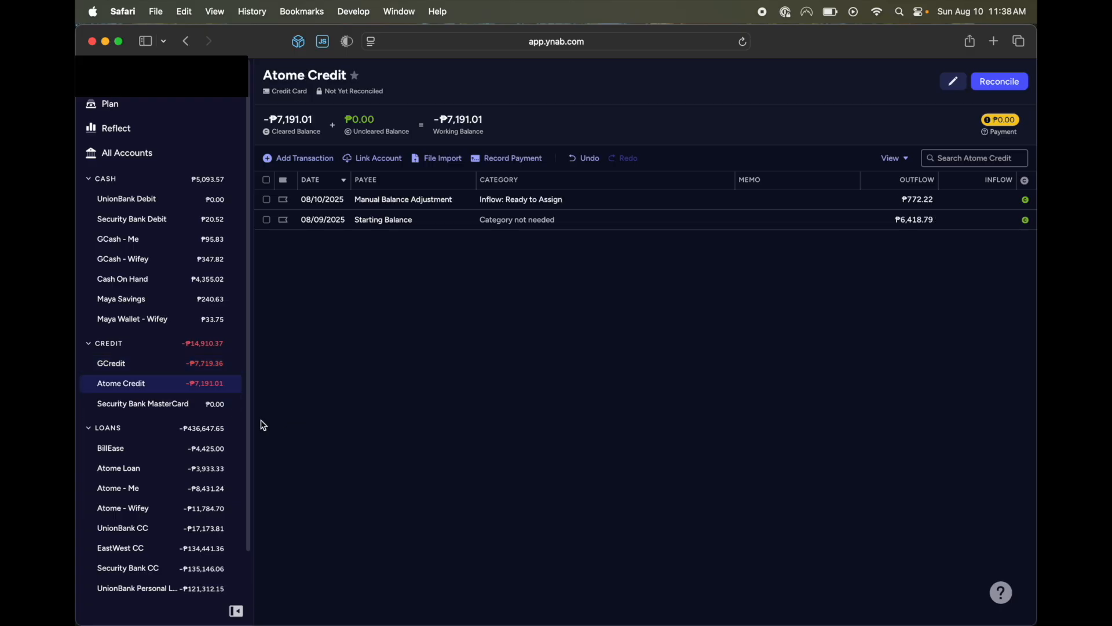
pyautogui.scroll(-2, 213, 433)
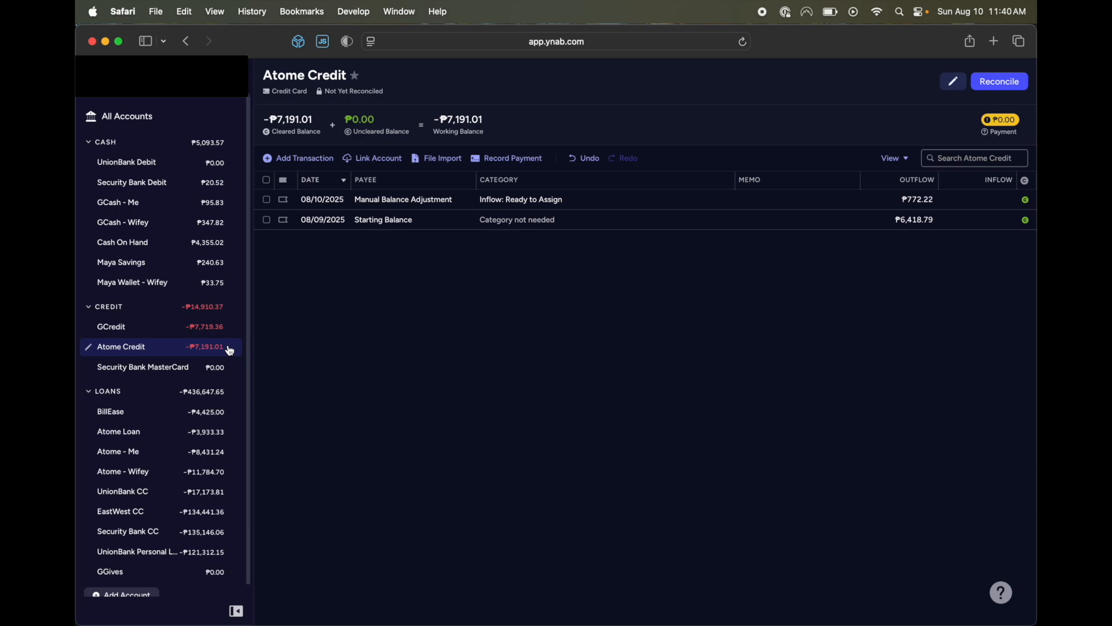
pyautogui.scroll(2, 230, 350)
pyautogui.scroll(-2, 228, 349)
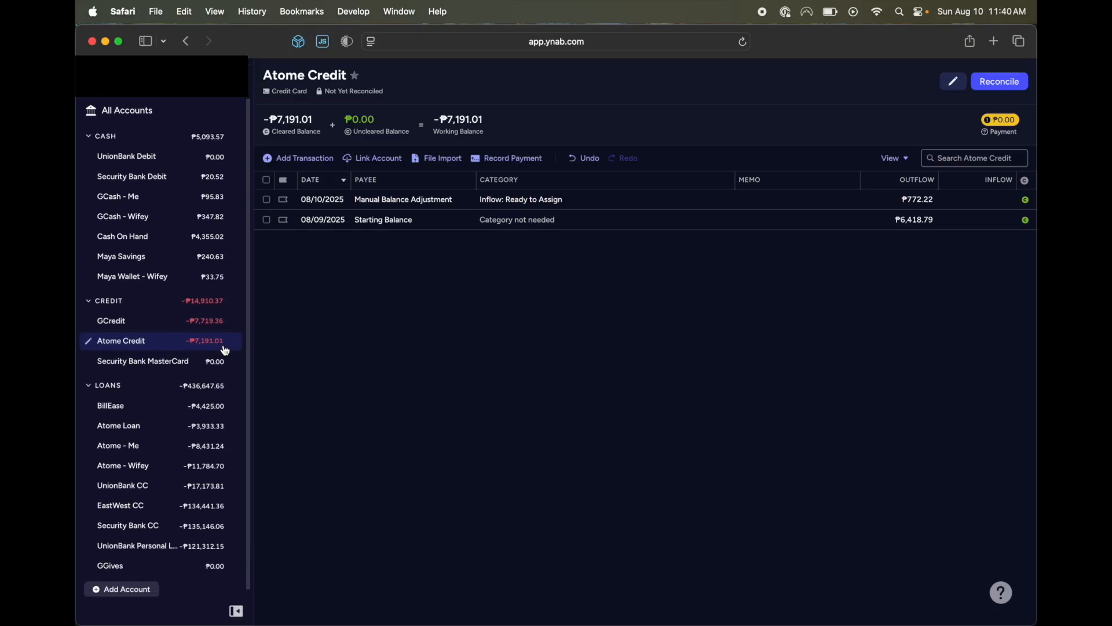
pyautogui.click(166, 548)
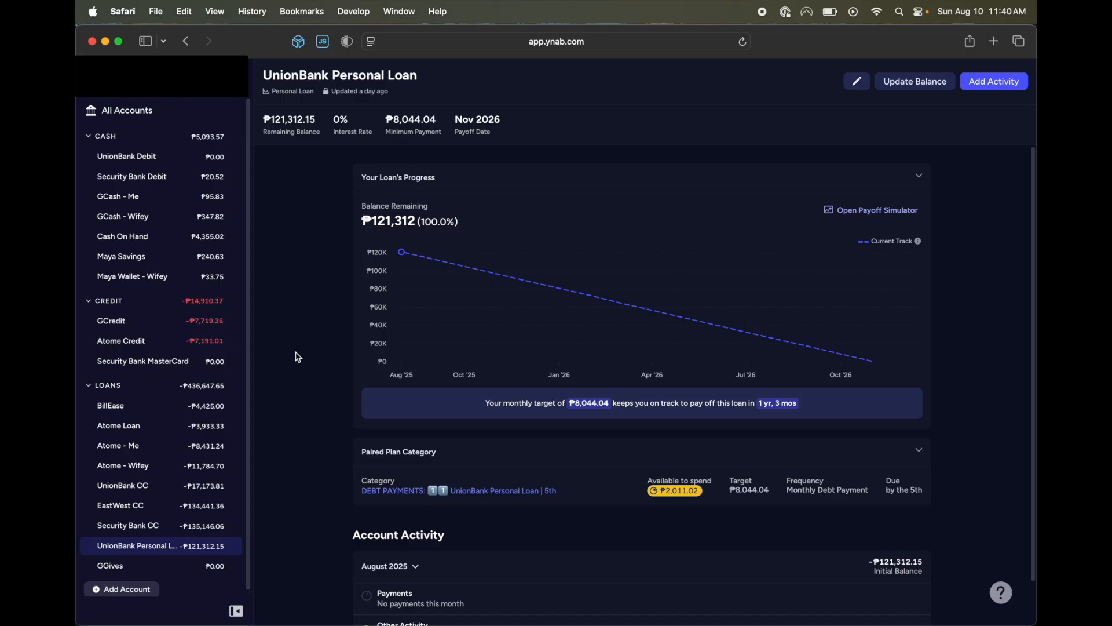
pyautogui.click(195, 348)
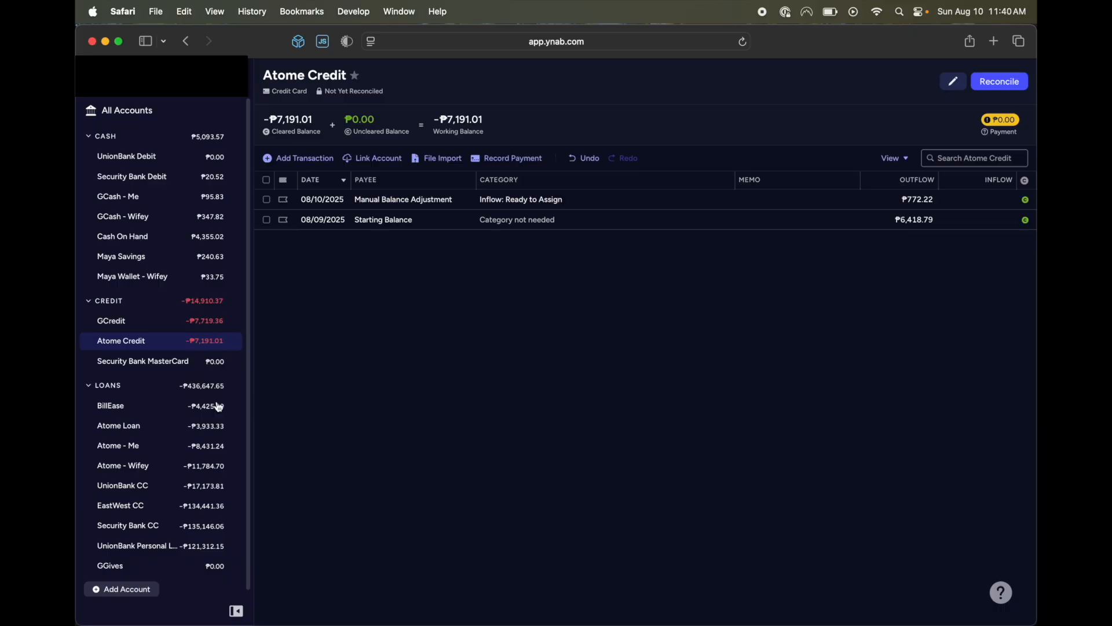
# Examine the loan progress and paired plan categories of BillEase, Atome Loan, Atome - Me and Atome - Wifey.
pyautogui.scroll(2, 197, 416)
pyautogui.scroll(-2, 196, 417)
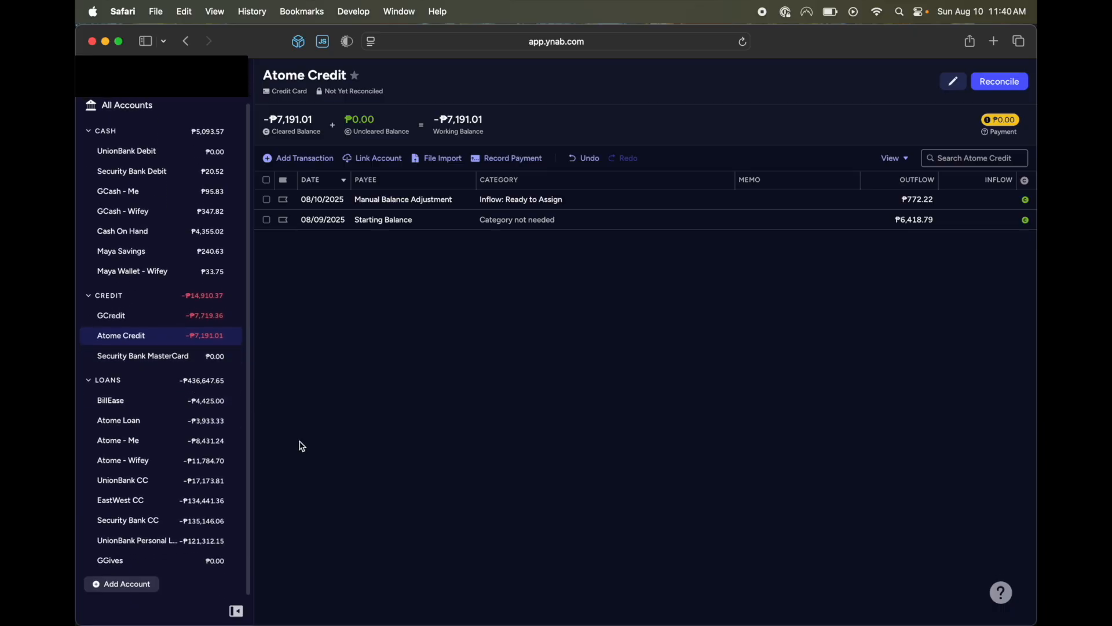
pyautogui.click(167, 407)
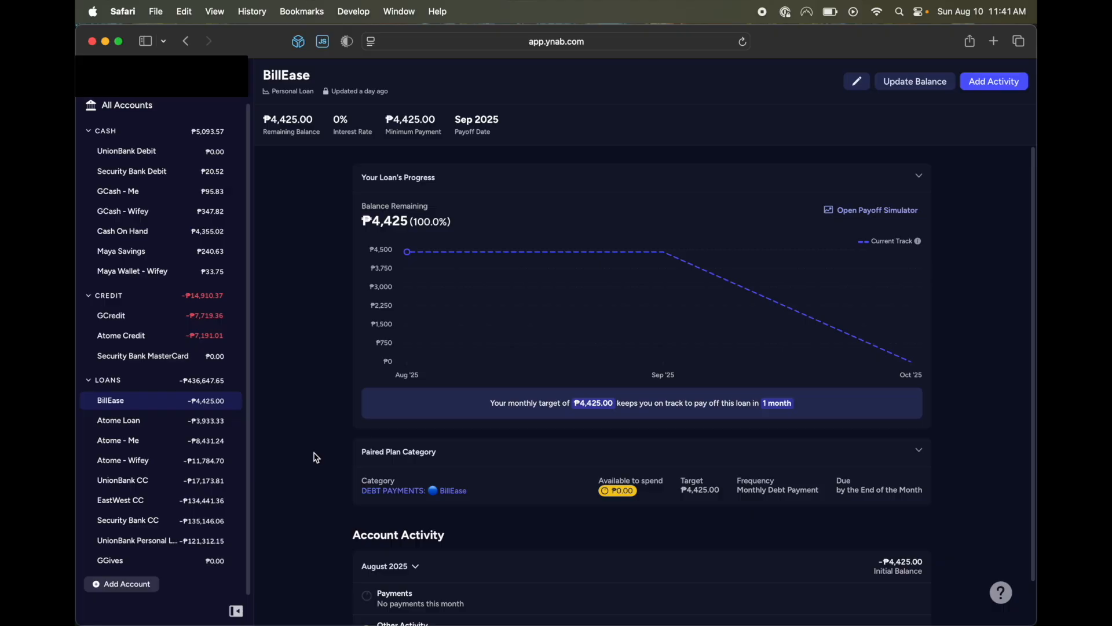
pyautogui.click(205, 430)
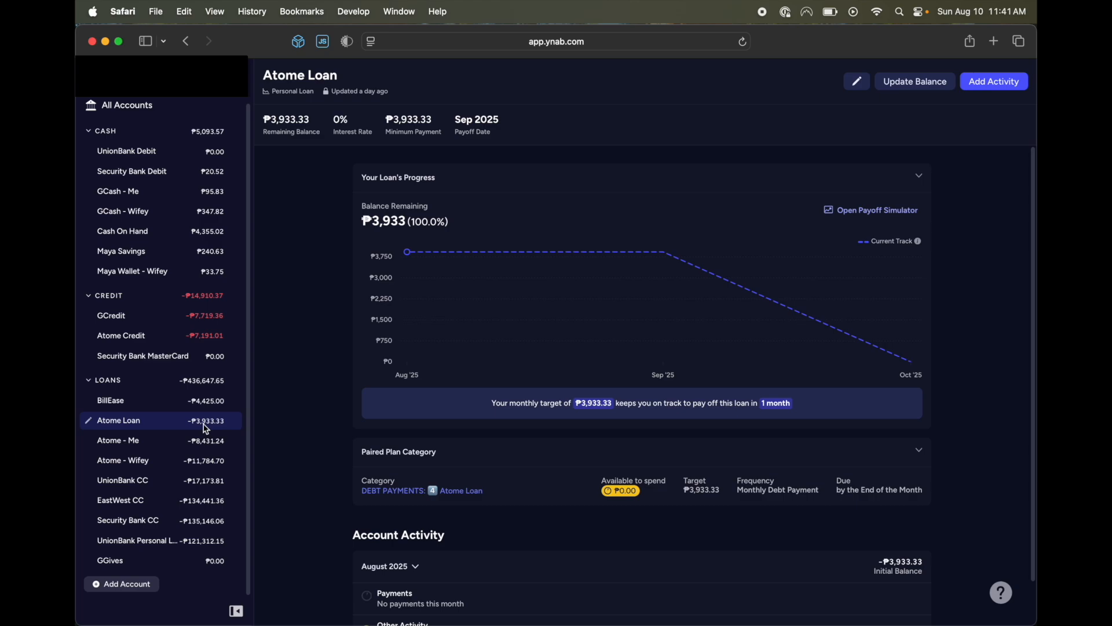
pyautogui.click(197, 445)
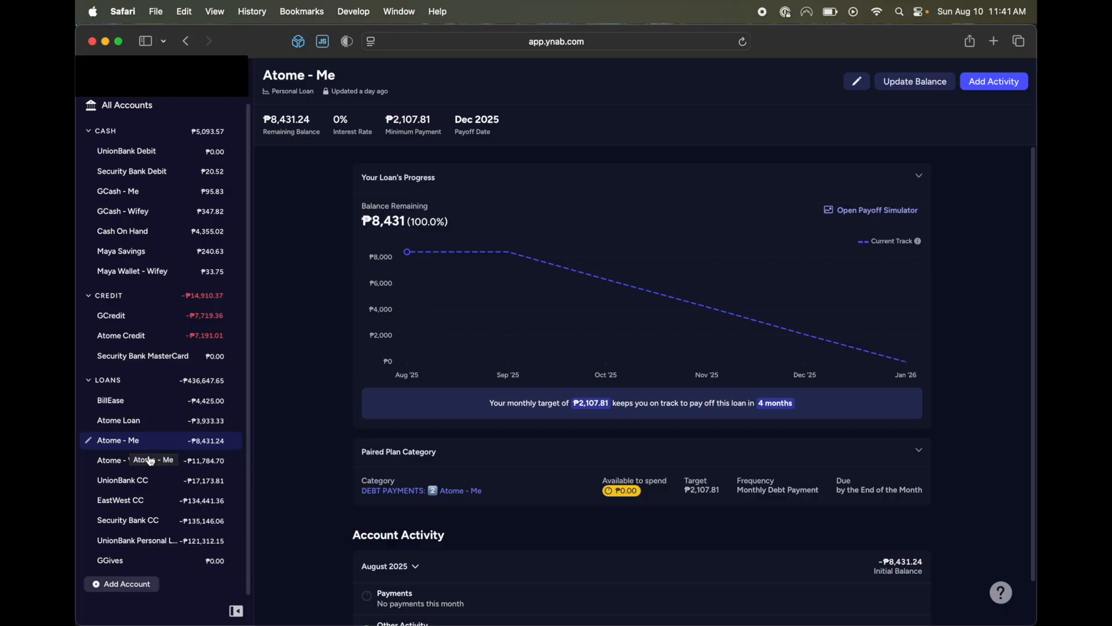
pyautogui.click(174, 461)
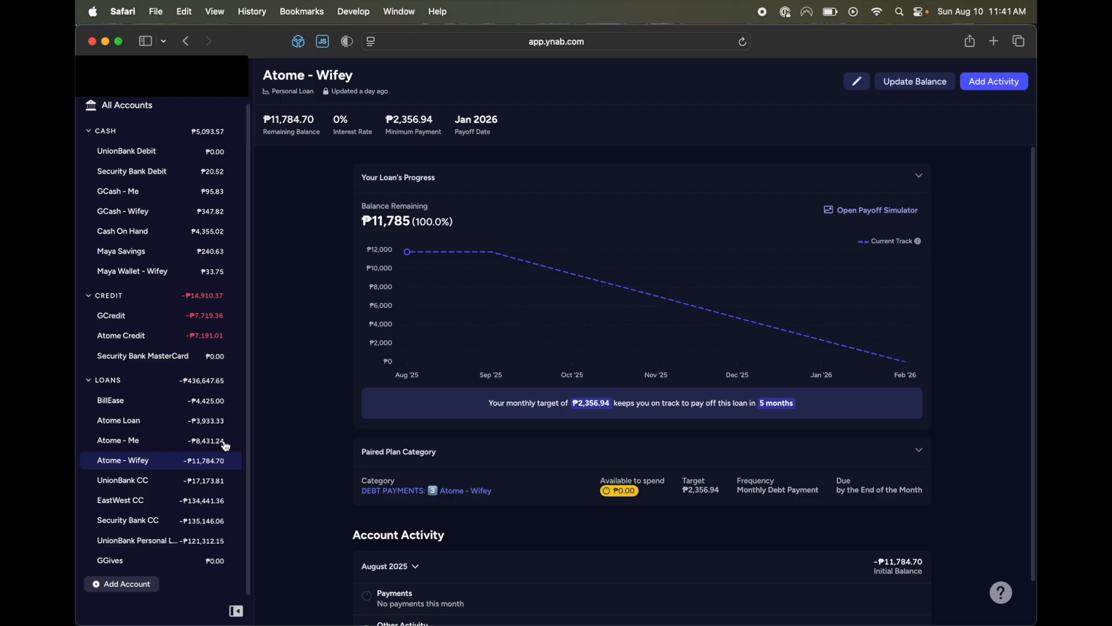
# Revisit the Atome - Me loan and the GCredit and Atome Credit registers.
pyautogui.click(180, 444)
pyautogui.click(172, 319)
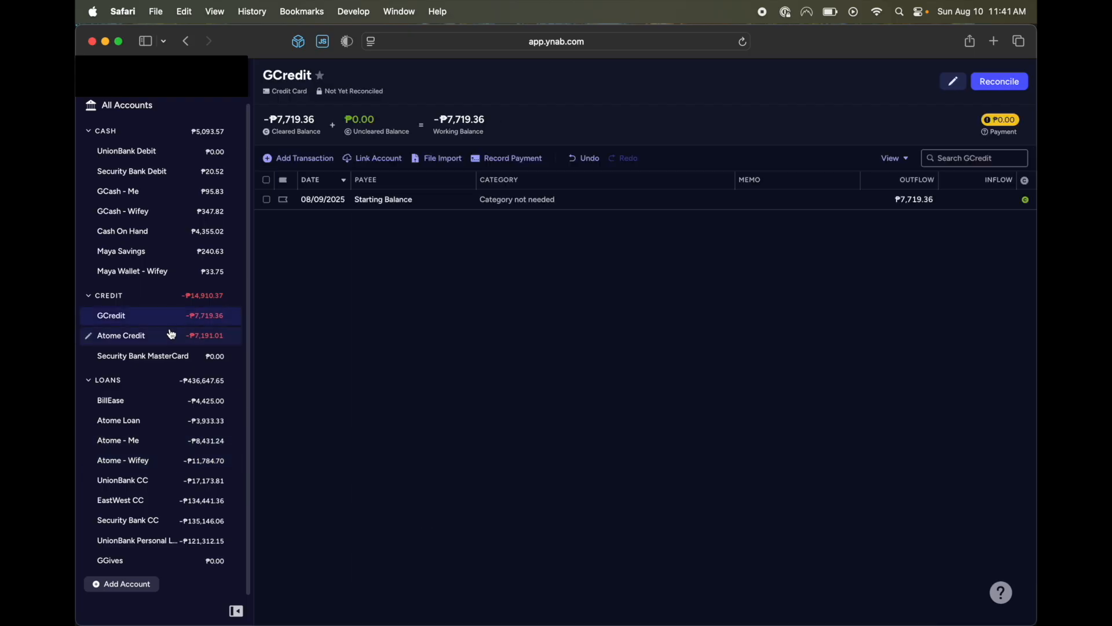
pyautogui.click(174, 336)
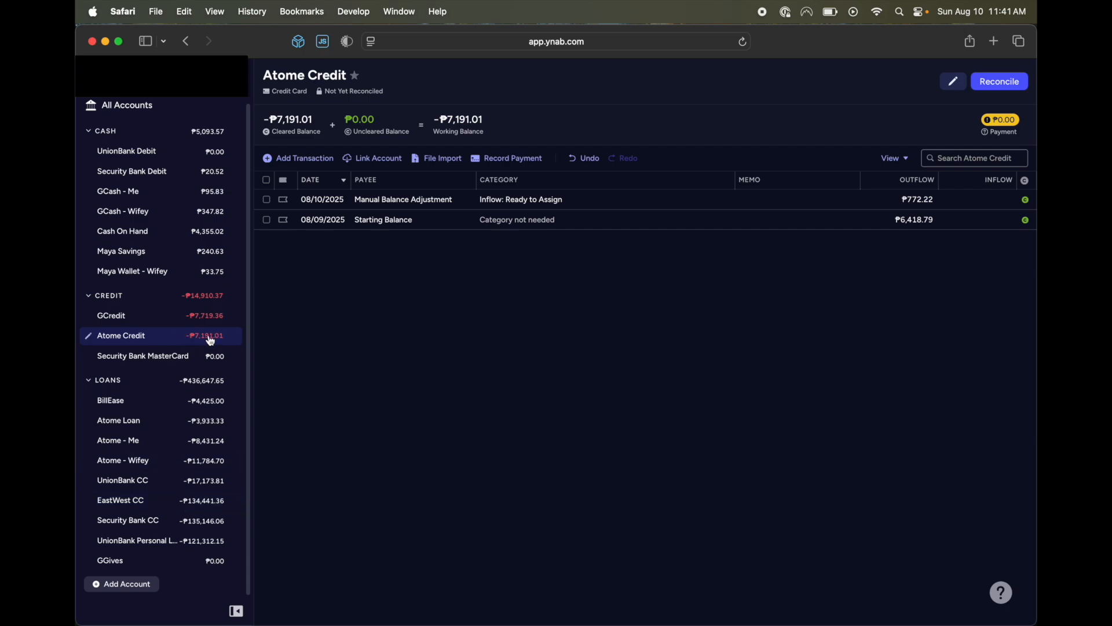
# Examine the interest rates, minimum payments and payoff dates of UnionBank CC, EastWest CC and Security Bank CC.
pyautogui.click(207, 485)
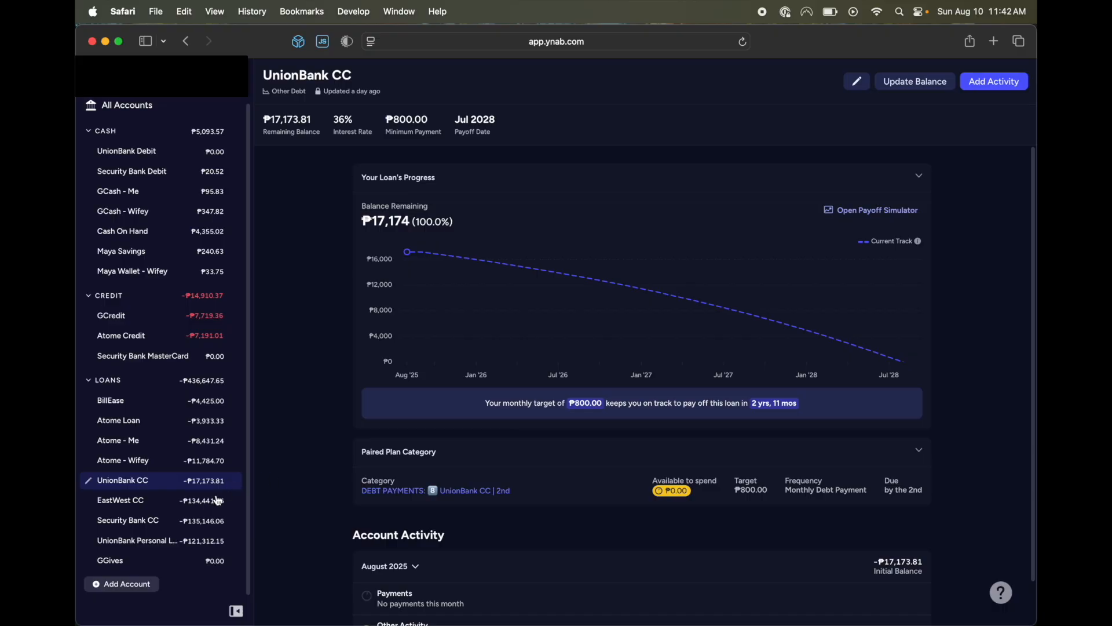
pyautogui.click(219, 500)
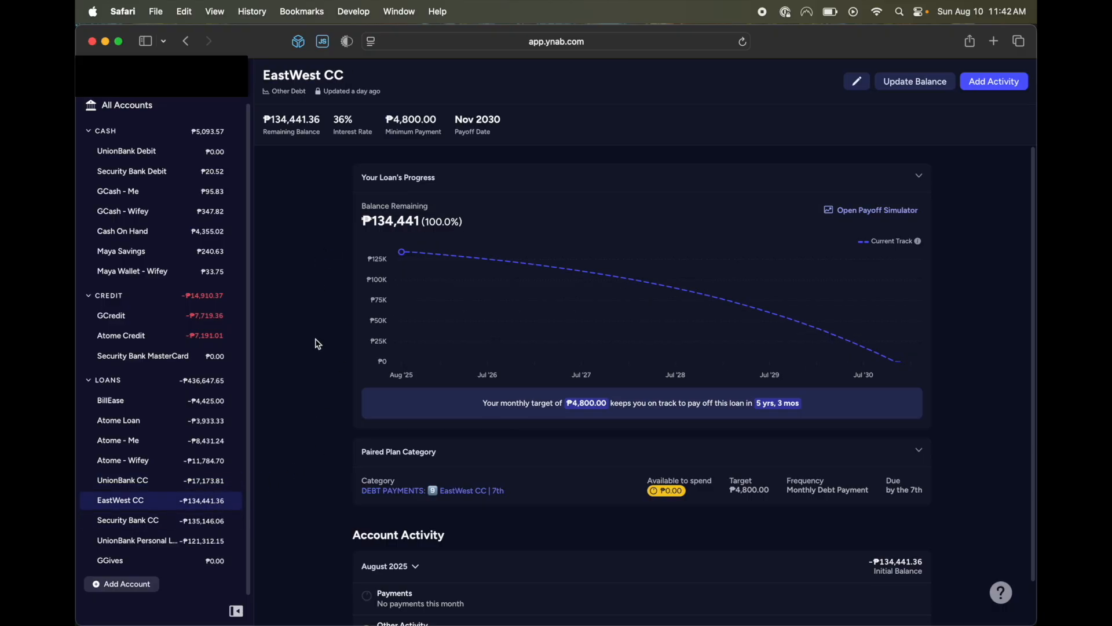
pyautogui.click(200, 522)
pyautogui.click(203, 509)
pyautogui.click(205, 522)
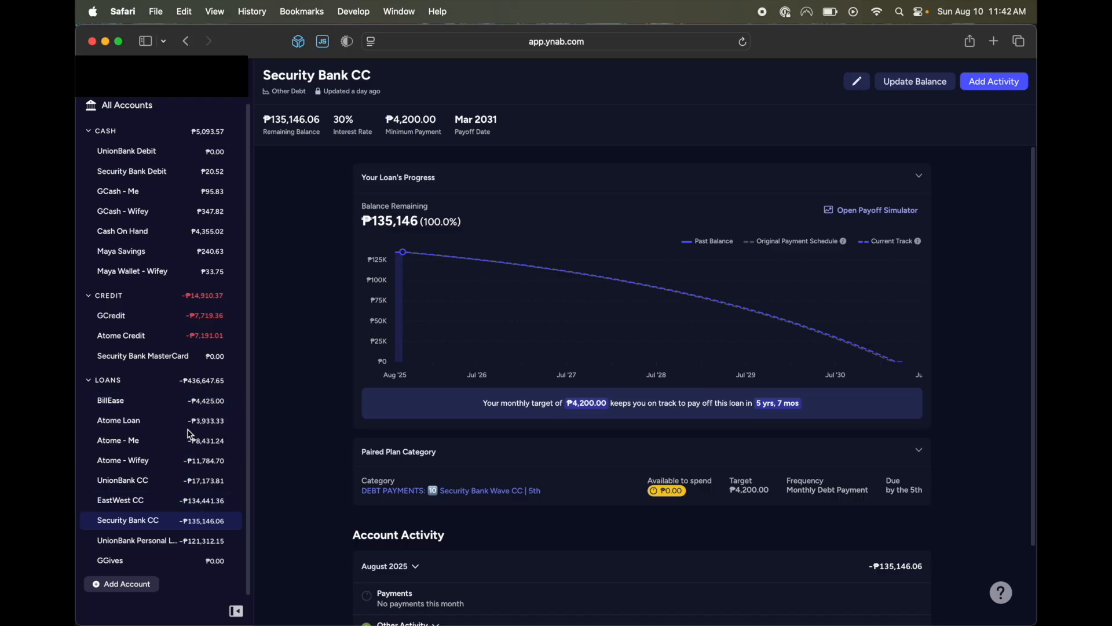
# Compare the payoff details of UnionBank CC and EastWest CC.
pyautogui.click(186, 480)
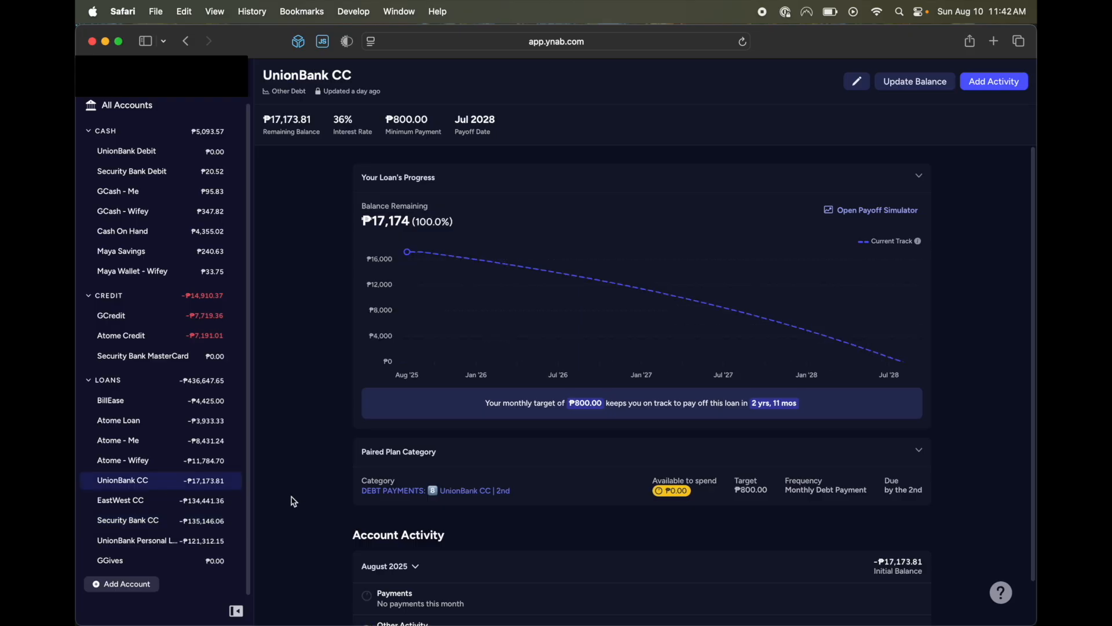
pyautogui.click(189, 507)
pyautogui.click(201, 485)
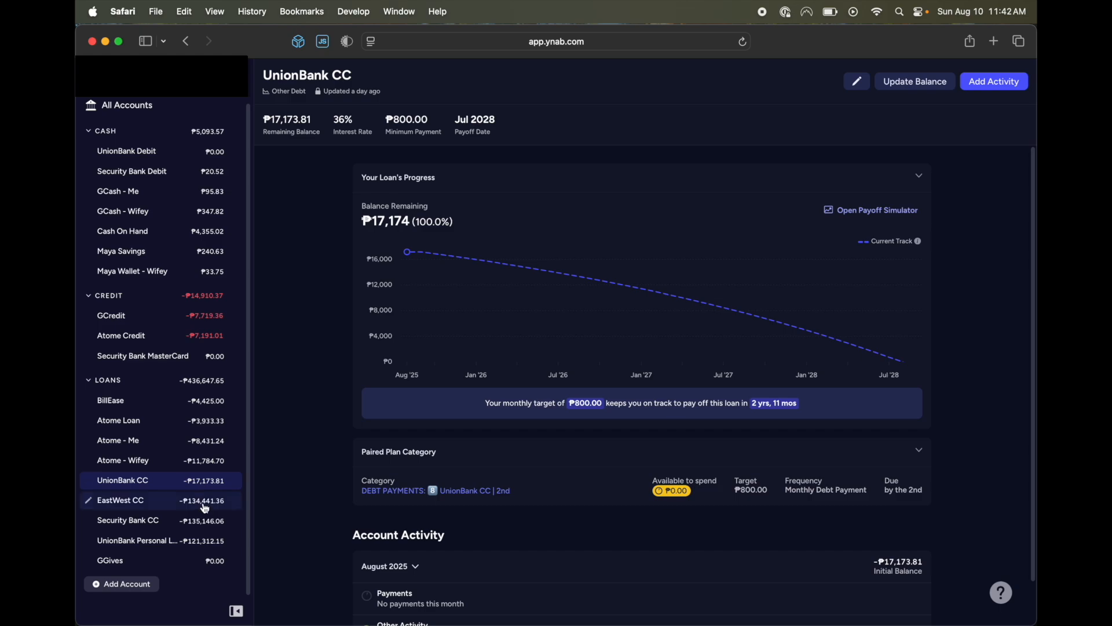
pyautogui.click(206, 508)
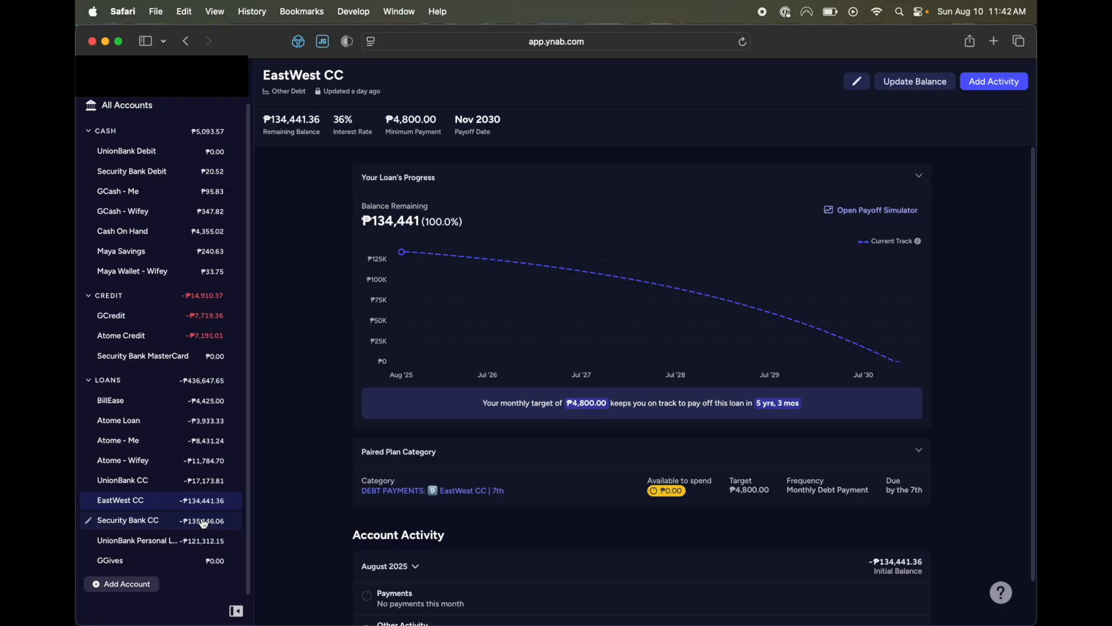
# Recheck the UnionBank Personal Loan, Security Bank CC and EastWest CC details, ending on Security Bank CC.
pyautogui.scroll(2, 204, 524)
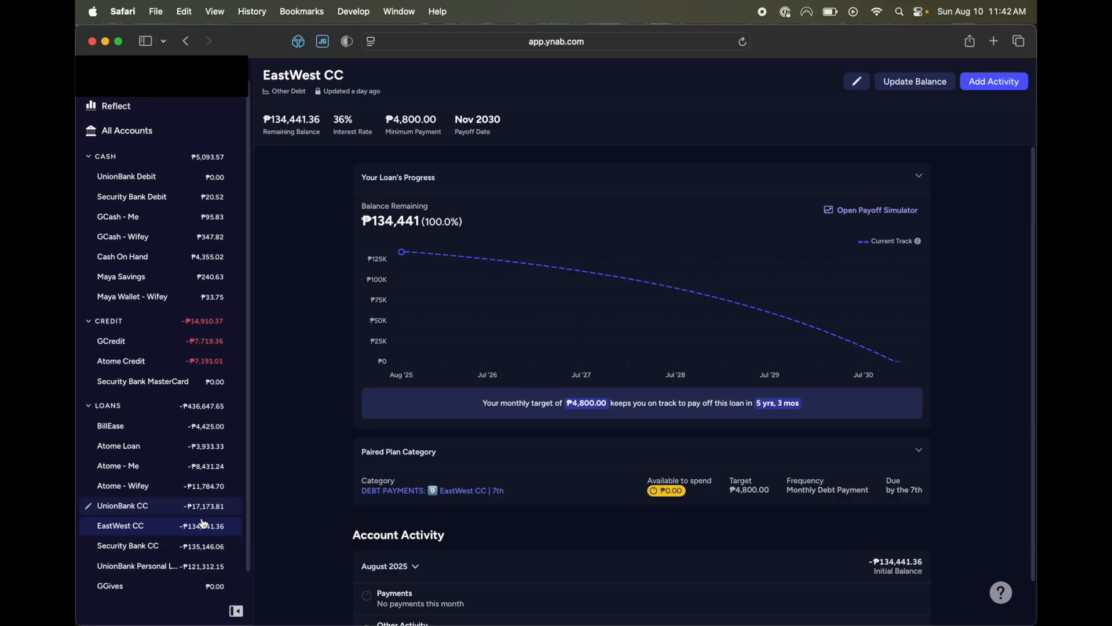
pyautogui.scroll(-2, 203, 524)
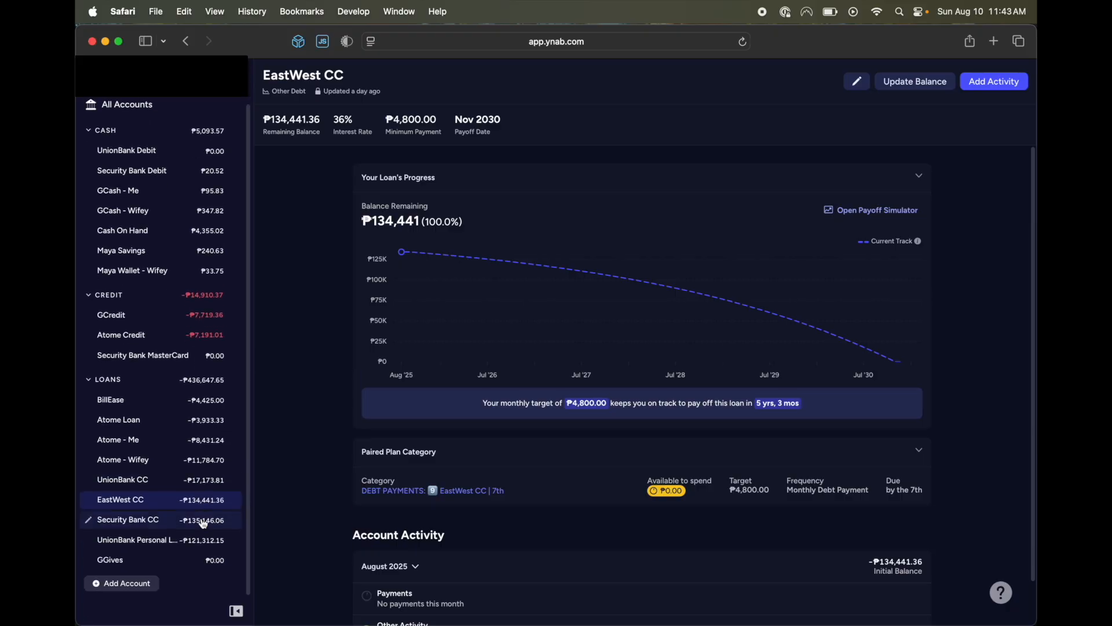
pyautogui.scroll(1, 202, 522)
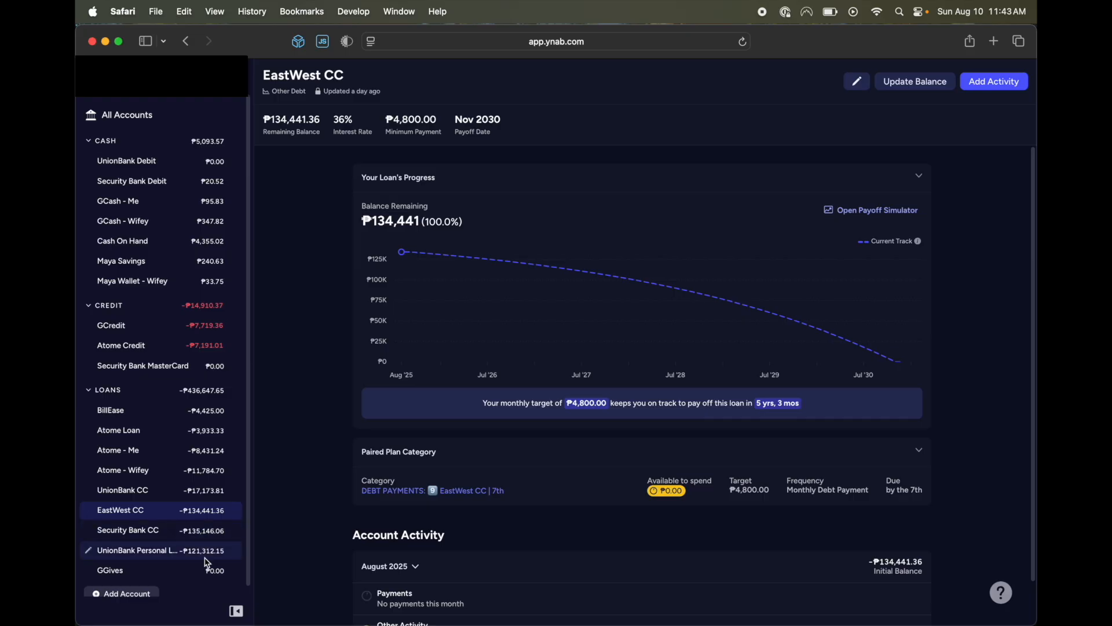
pyautogui.click(204, 554)
pyautogui.click(204, 530)
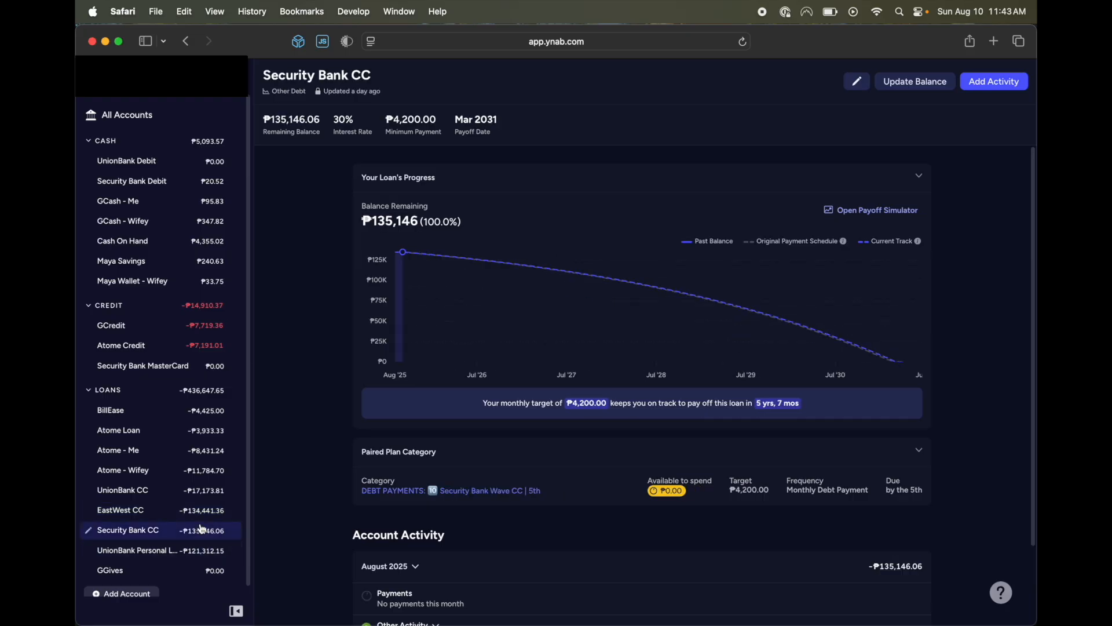
pyautogui.click(202, 513)
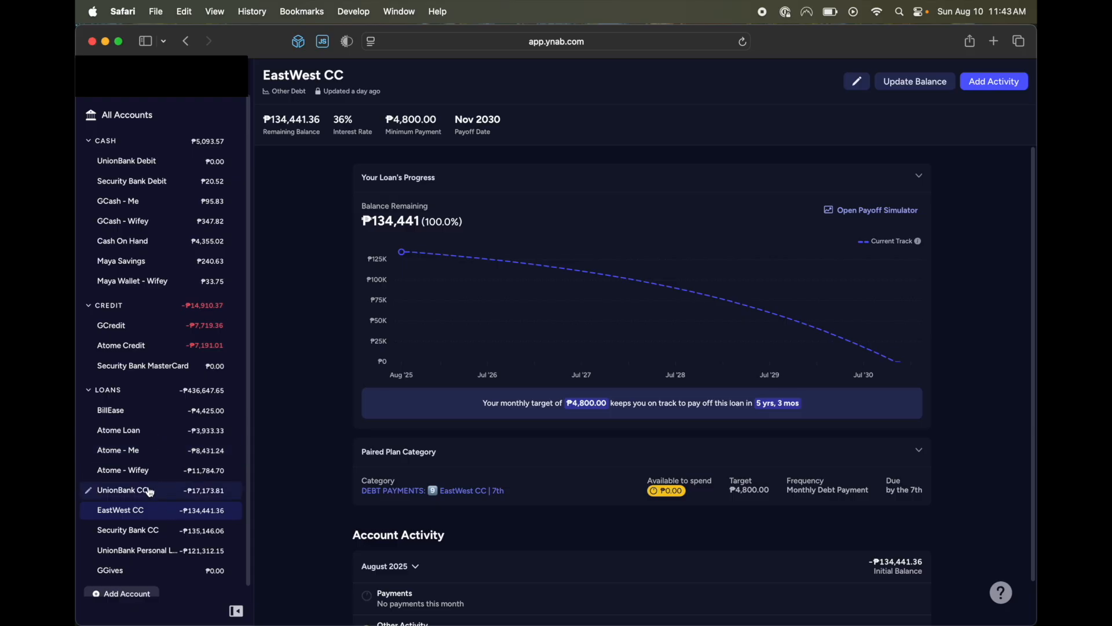
pyautogui.scroll(1, 179, 497)
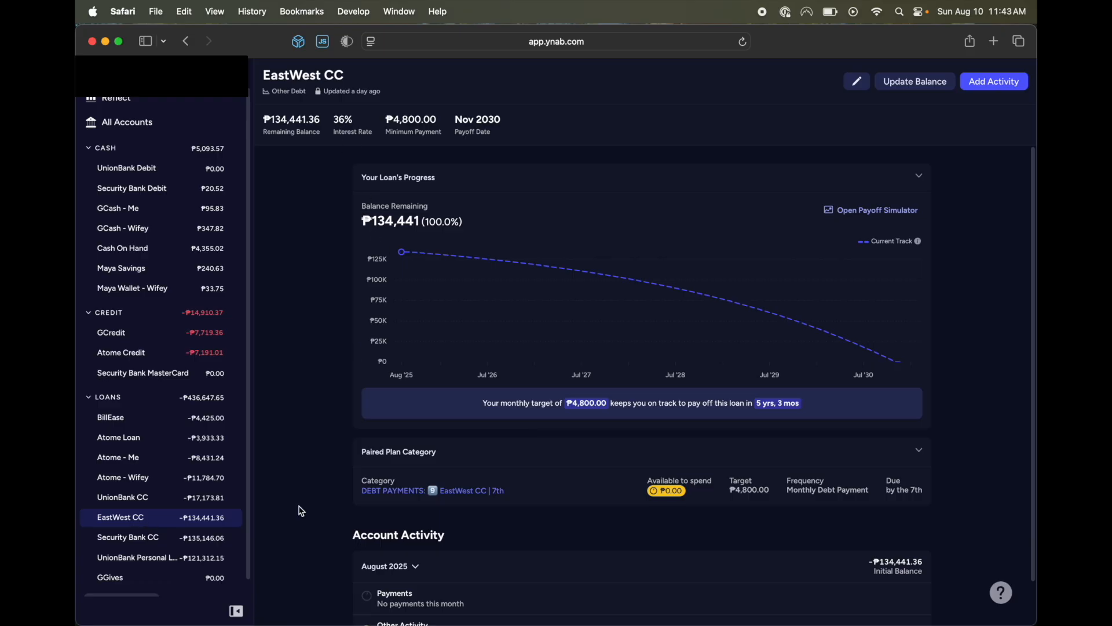
pyautogui.click(87, 537)
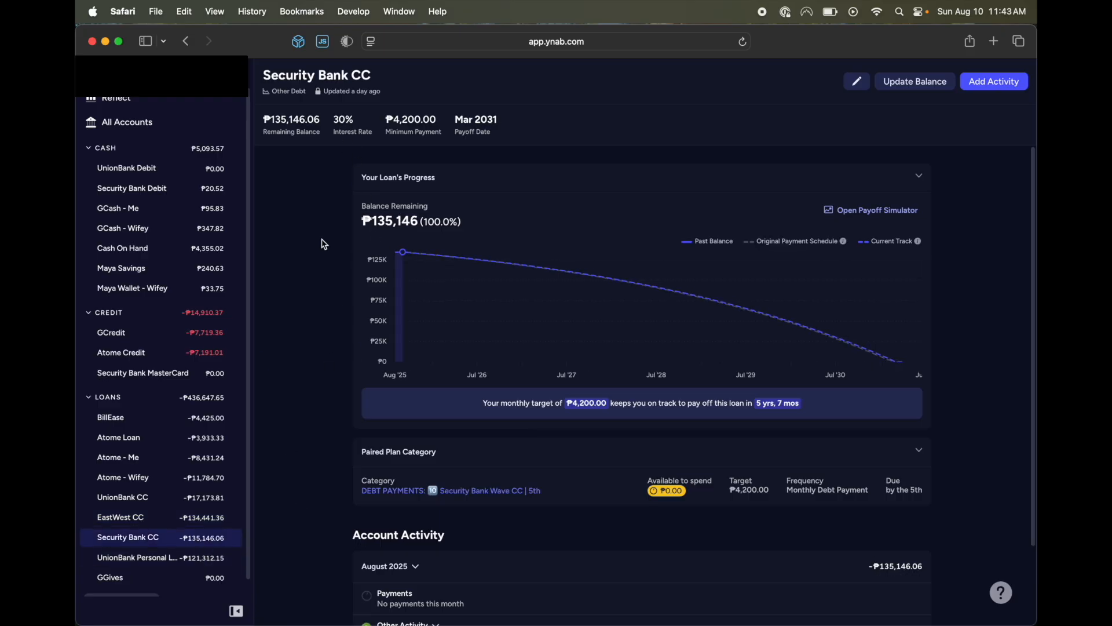
# Return to the August 2025 plan and inspect the Electric Bill category's target details, leaving it deselected.
pyautogui.scroll(2, 183, 261)
pyautogui.click(145, 115)
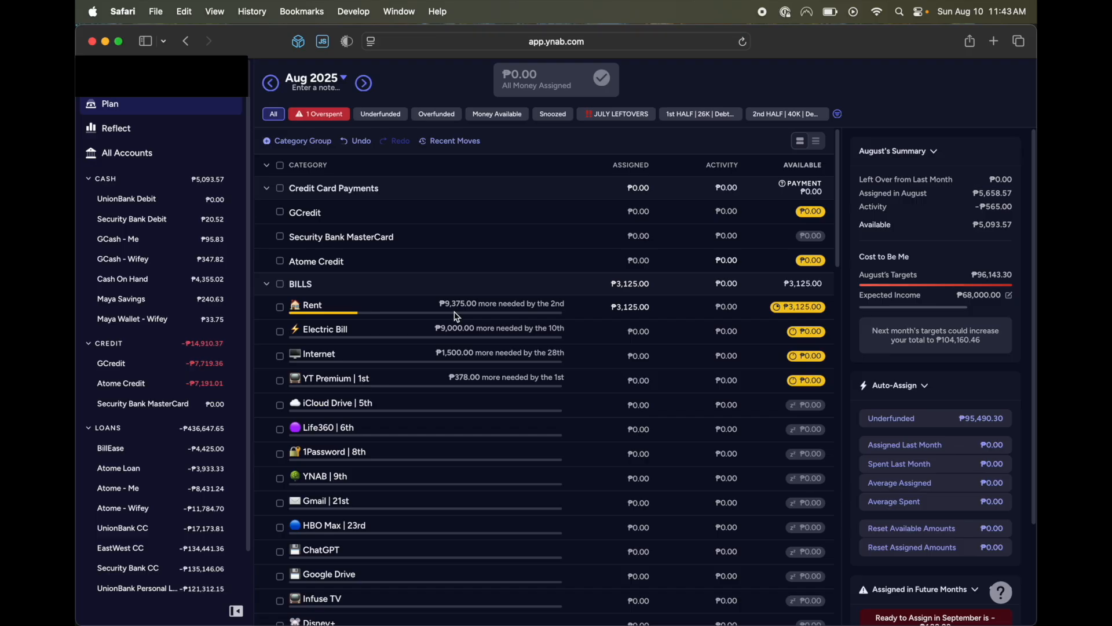
pyautogui.scroll(-1, 446, 317)
pyautogui.scroll(1, 439, 317)
pyautogui.click(429, 335)
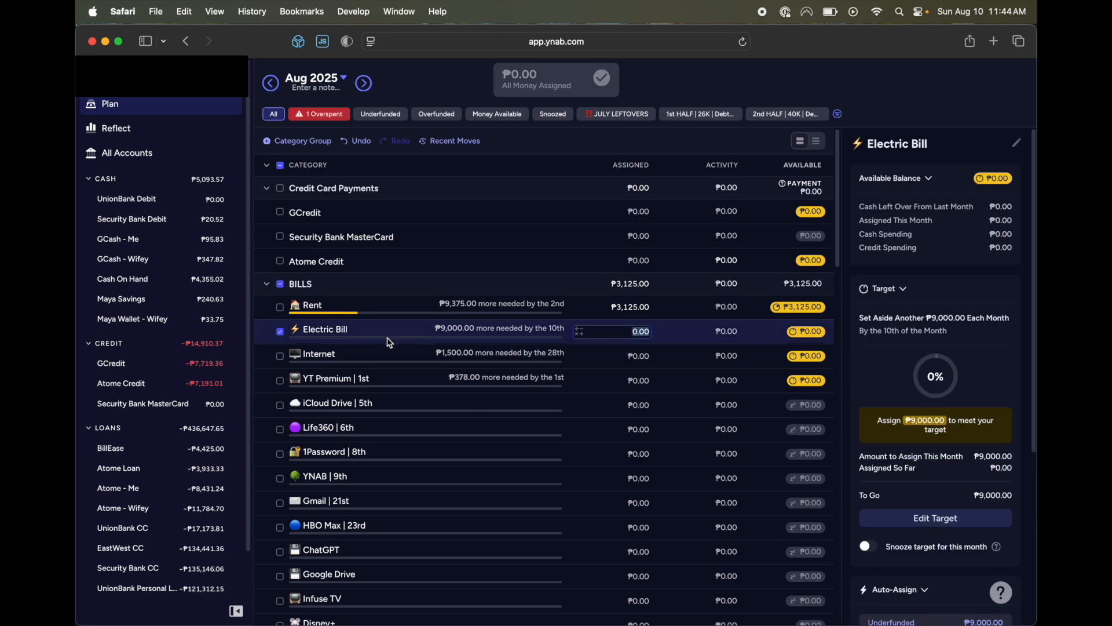
pyautogui.click(282, 333)
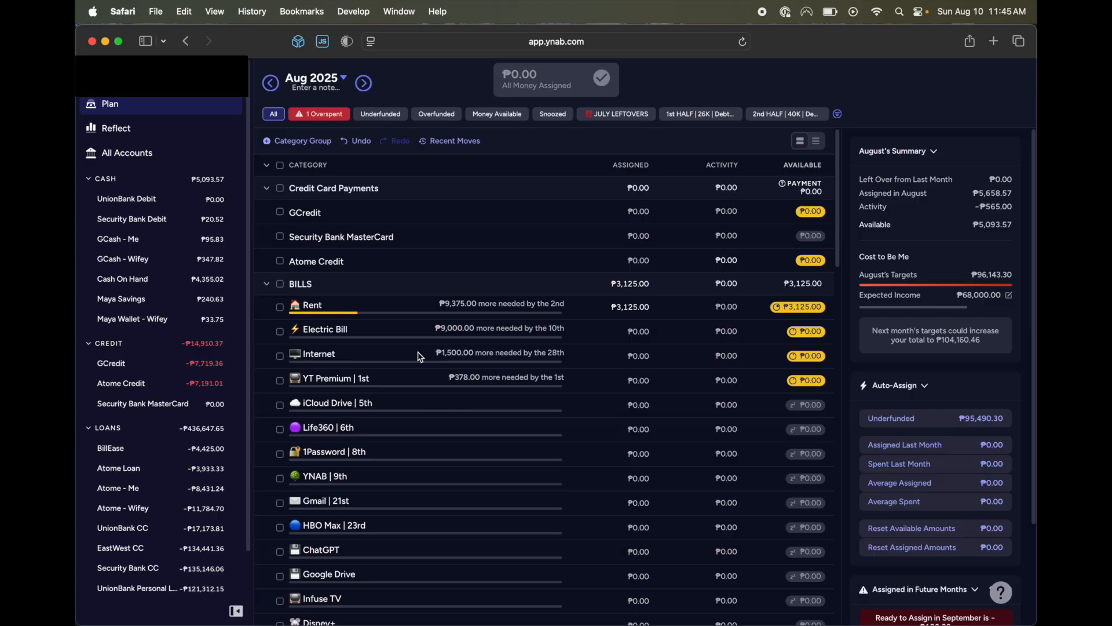
# Inspect the Internet category's target details in the BILLS group, leaving the category deselected.
pyautogui.scroll(-2, 400, 351)
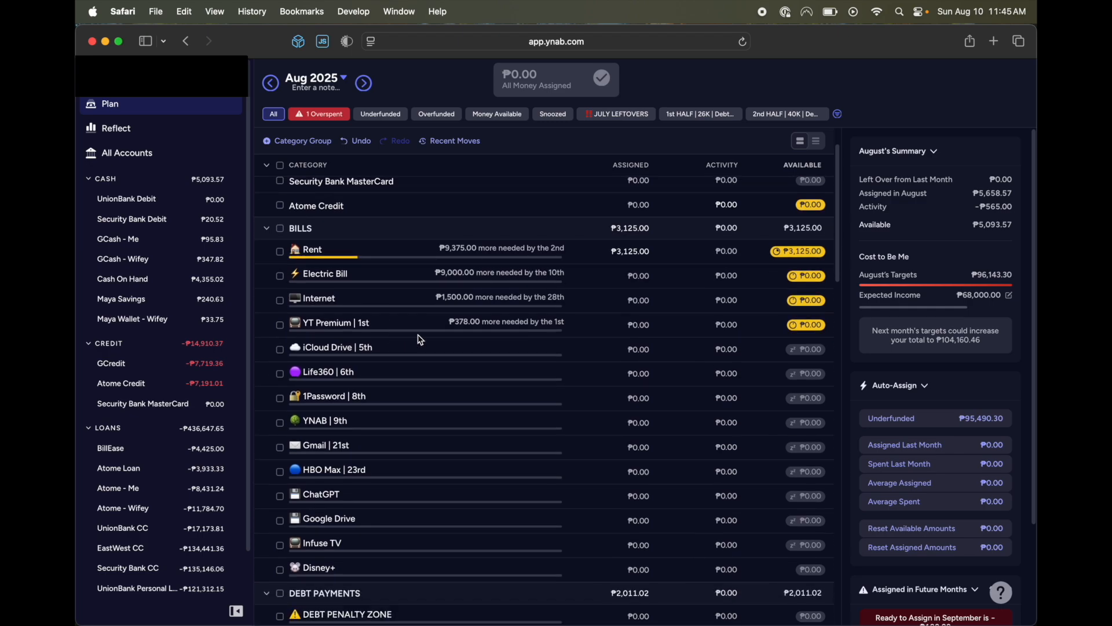
pyautogui.click(398, 302)
pyautogui.click(413, 310)
pyautogui.scroll(-1, 432, 307)
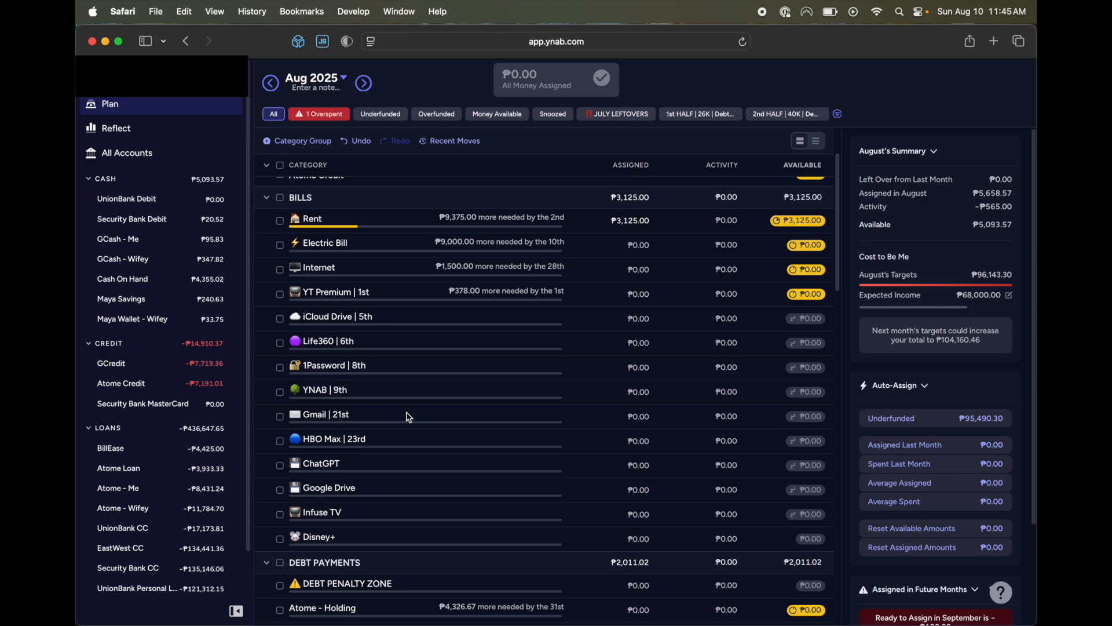
# Examine the remaining BILLS subscriptions and the target amounts and due dates in the DEBT PAYMENTS and PETS groups.
pyautogui.scroll(-3, 407, 416)
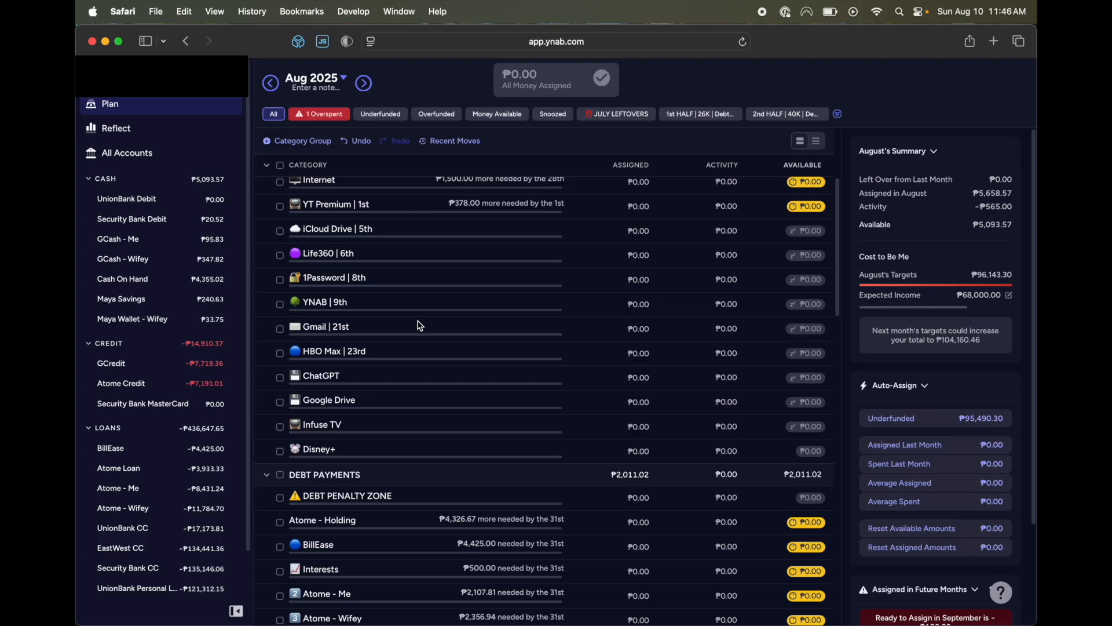
pyautogui.scroll(-10, 419, 325)
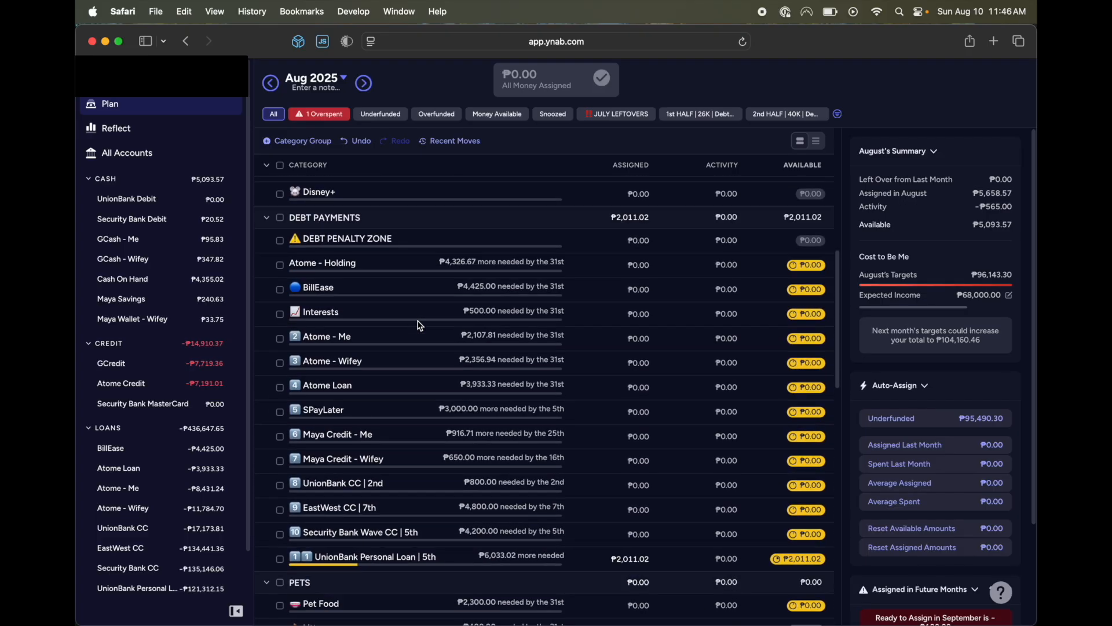
pyautogui.scroll(1, 419, 325)
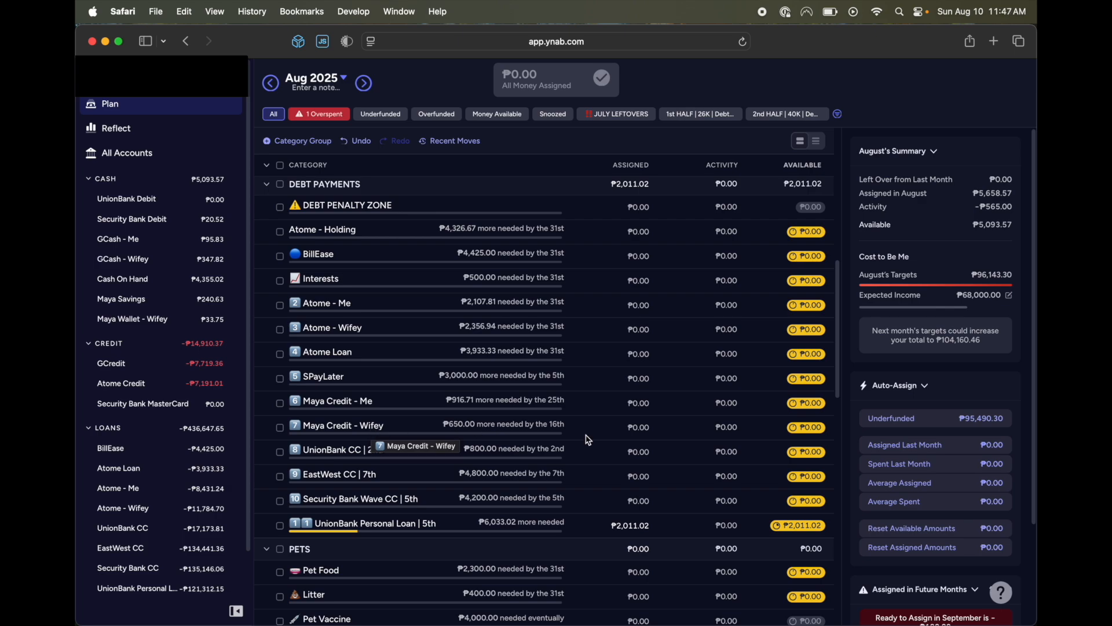
pyautogui.scroll(-2, 586, 438)
pyautogui.scroll(-1, 394, 463)
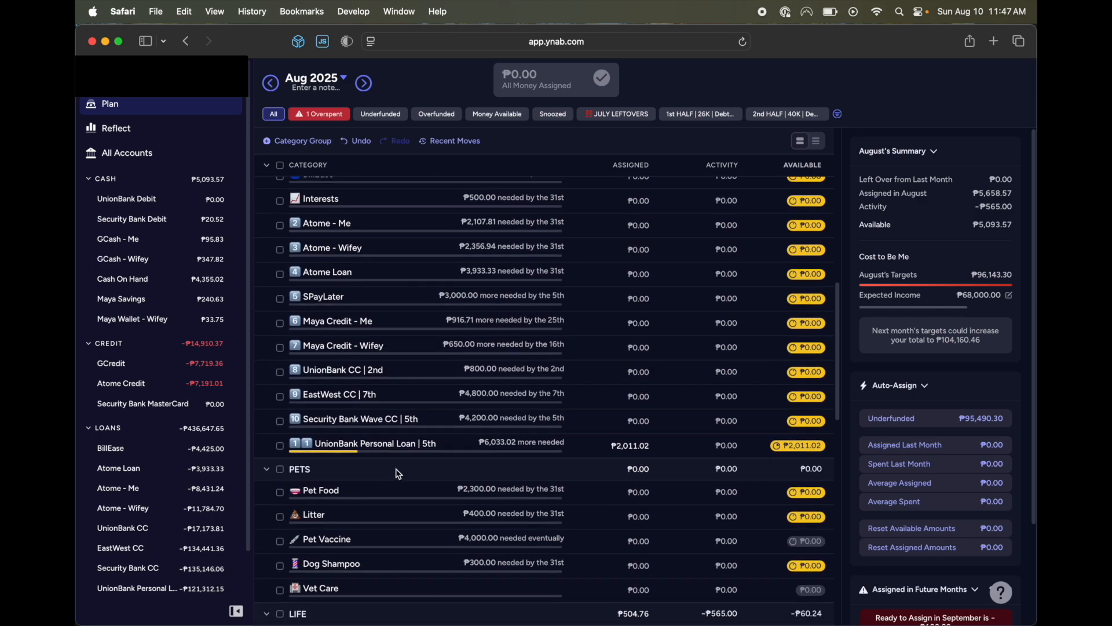
pyautogui.scroll(10, 437, 433)
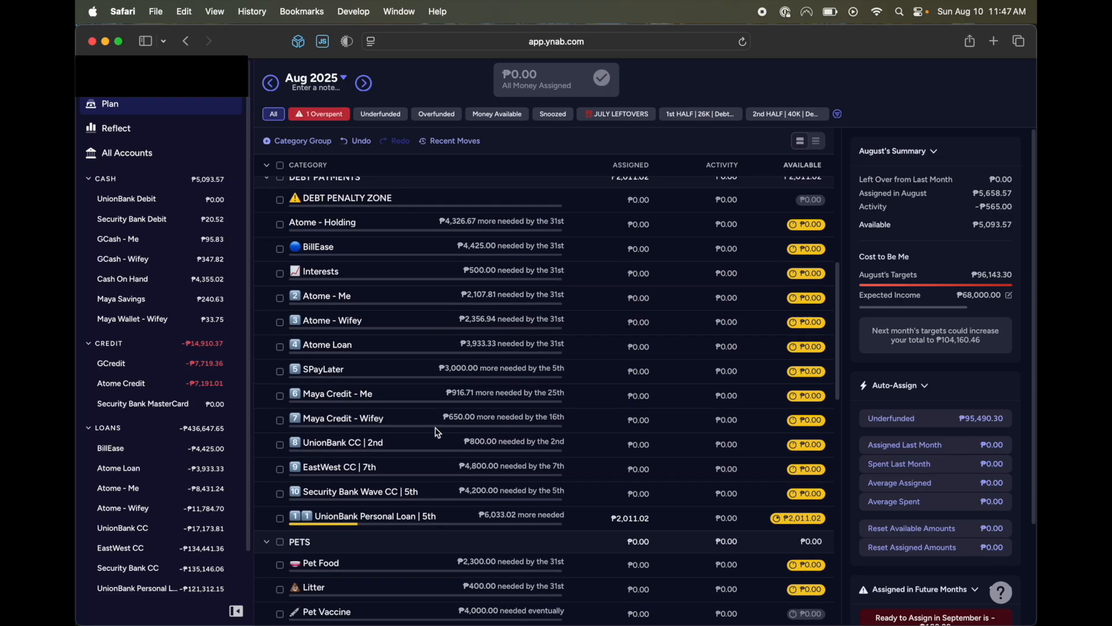
# Select all categories in the BILLS and DEBT PAYMENTS groups to check their combined summary and underfunded amount.
pyautogui.scroll(2, 325, 307)
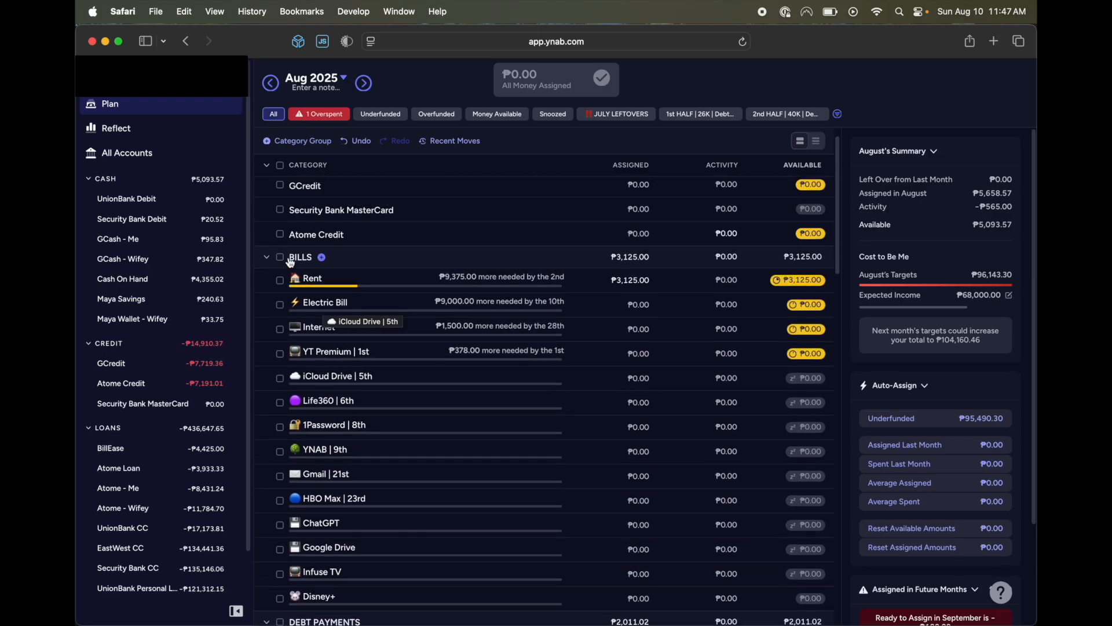
pyautogui.click(280, 257)
pyautogui.scroll(-8, 316, 356)
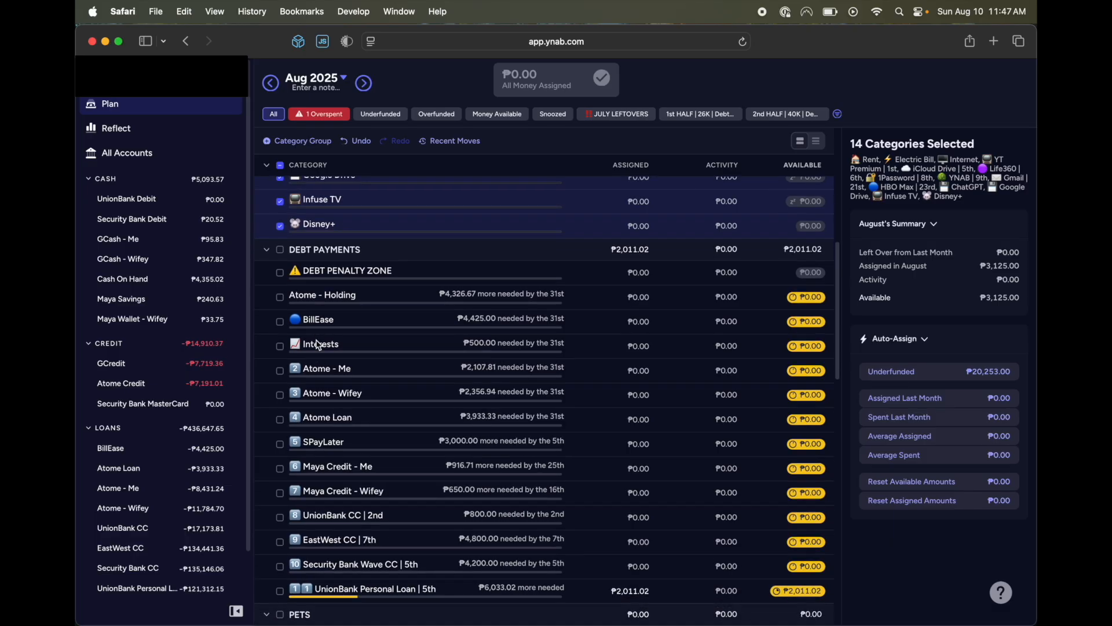
pyautogui.click(280, 249)
pyautogui.scroll(-1, 494, 465)
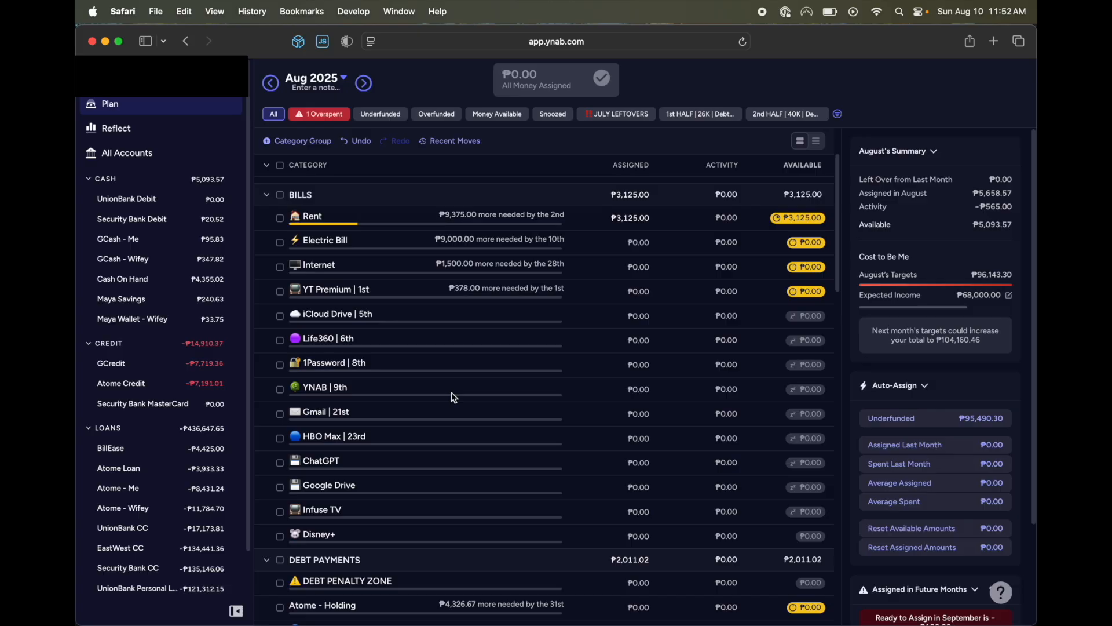
pyautogui.scroll(3, 498, 379)
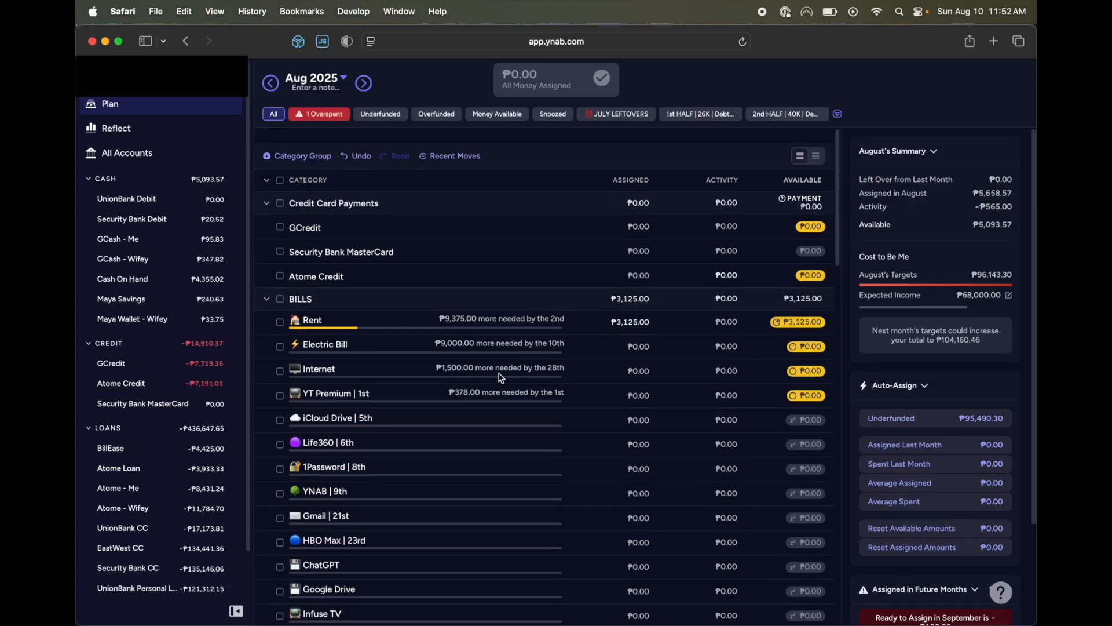